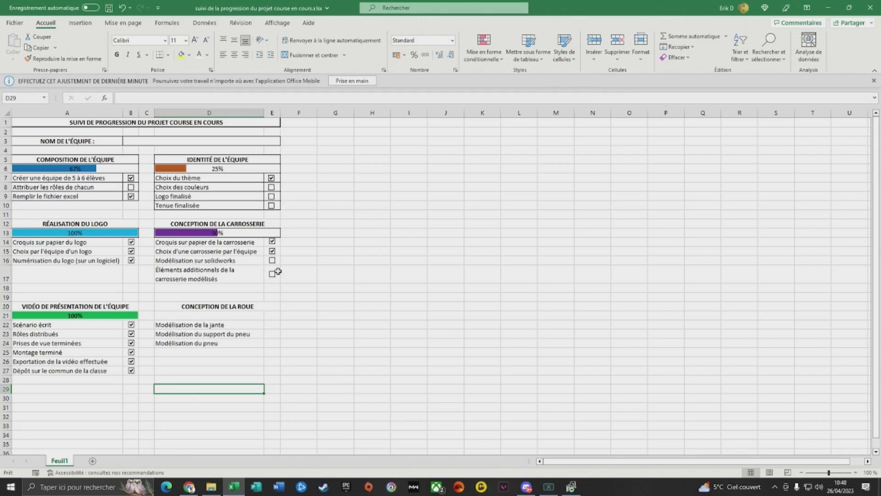
Step: Enable the Développeur tab through Options > Personnaliser le ruban
{"action": "left_click", "coordinate": [17, 24]}
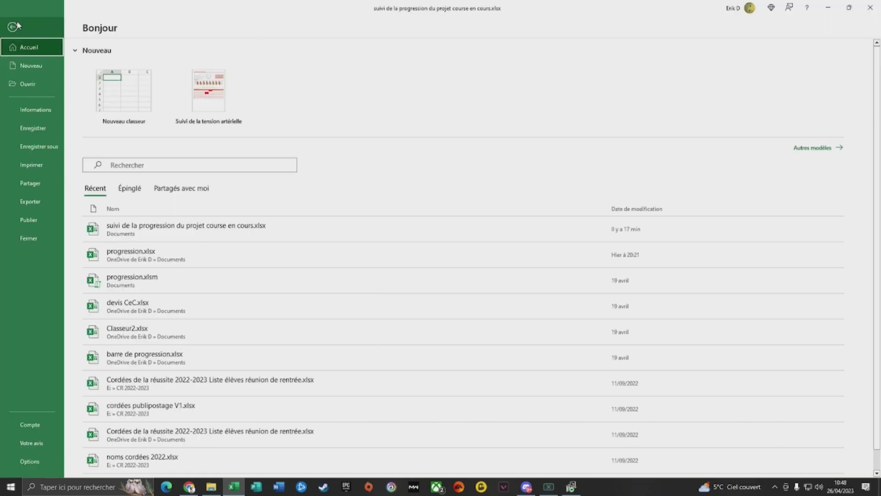
{"action": "left_click", "coordinate": [25, 461]}
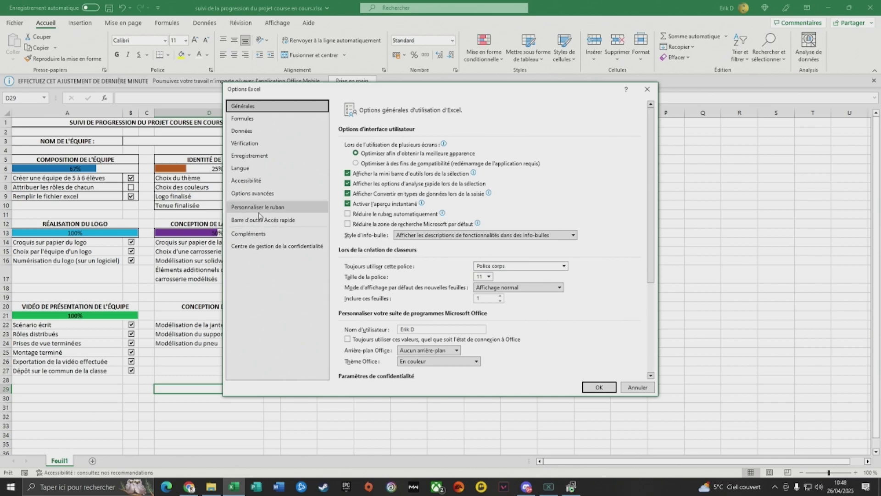
{"action": "left_click", "coordinate": [251, 209]}
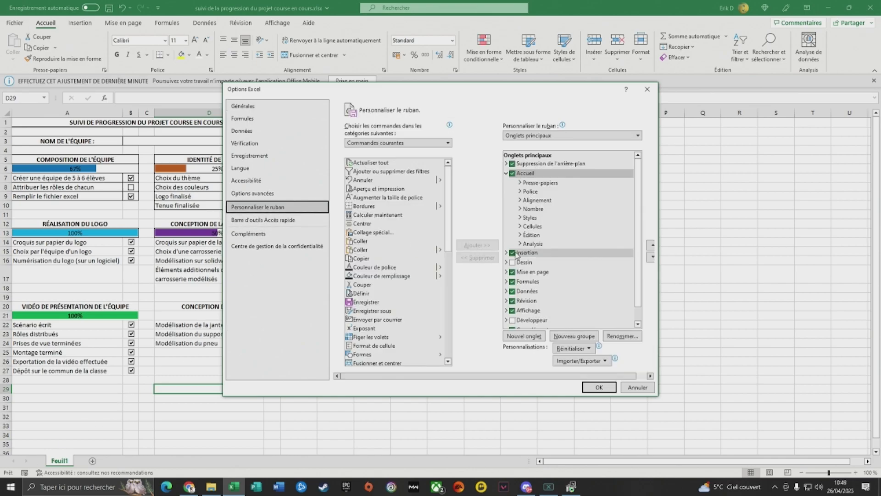
{"action": "scroll", "coordinate": [515, 287], "scroll_direction": "down", "scroll_amount": 1}
{"action": "left_click", "coordinate": [512, 304]}
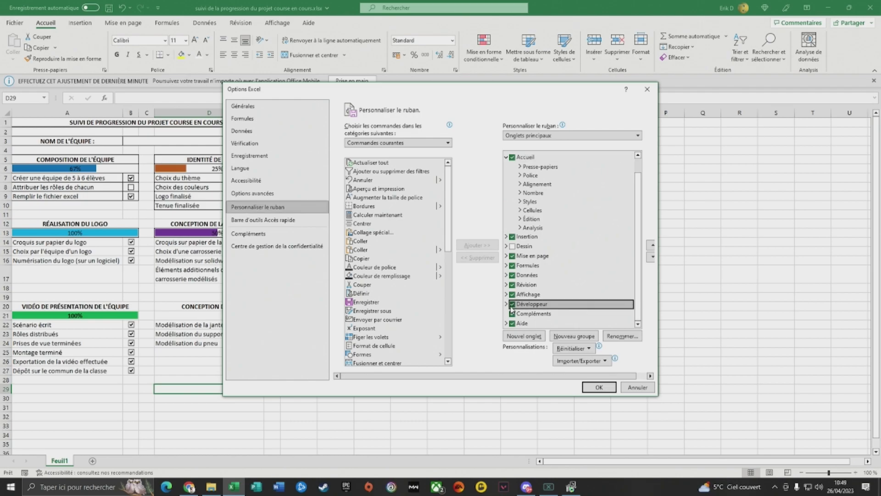
{"action": "left_click", "coordinate": [599, 388]}
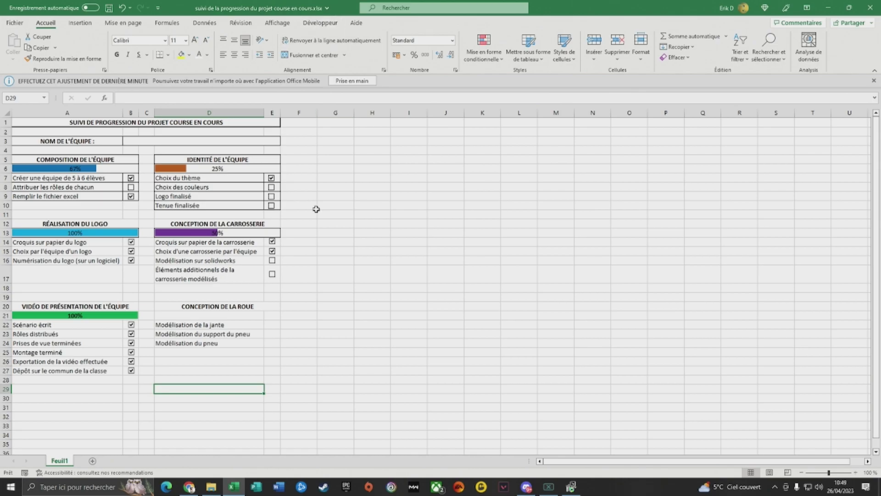
Step: Draw a form-control checkbox in E22 beside 'Modélisation de la jante' and clear its label text
{"action": "left_click", "coordinate": [296, 351]}
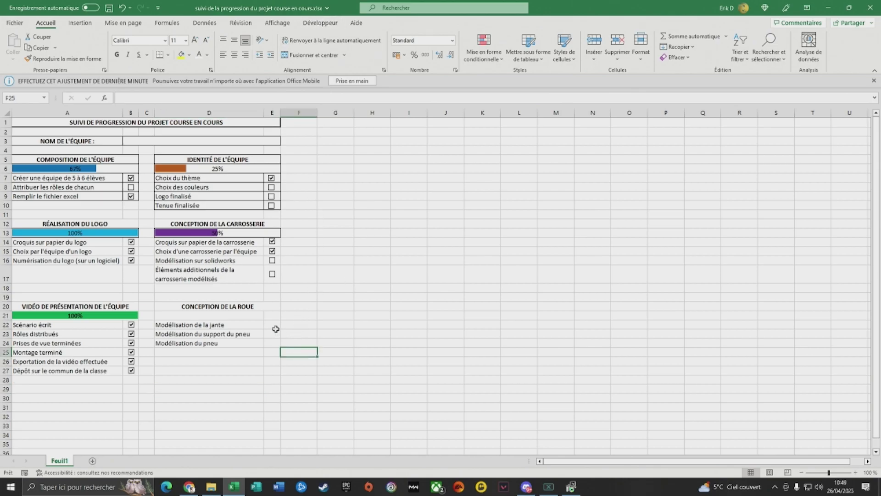
{"action": "left_click", "coordinate": [273, 325]}
{"action": "left_click", "coordinate": [313, 24]}
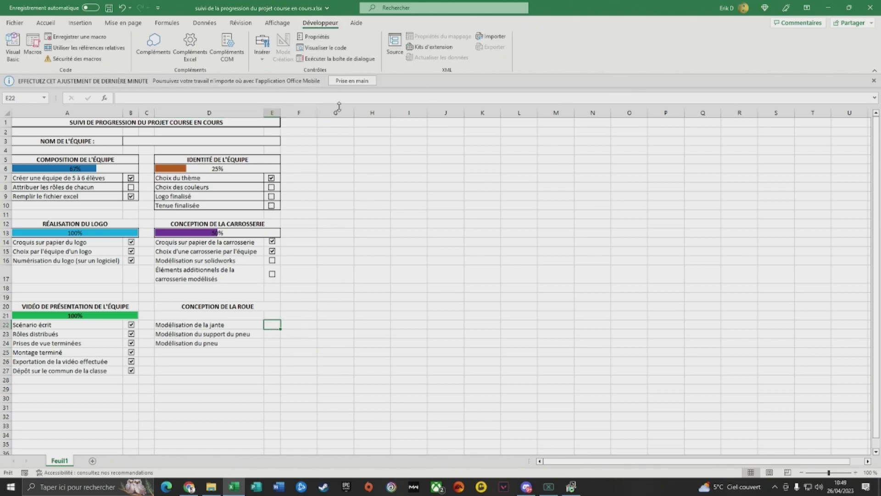
{"action": "left_click", "coordinate": [262, 48]}
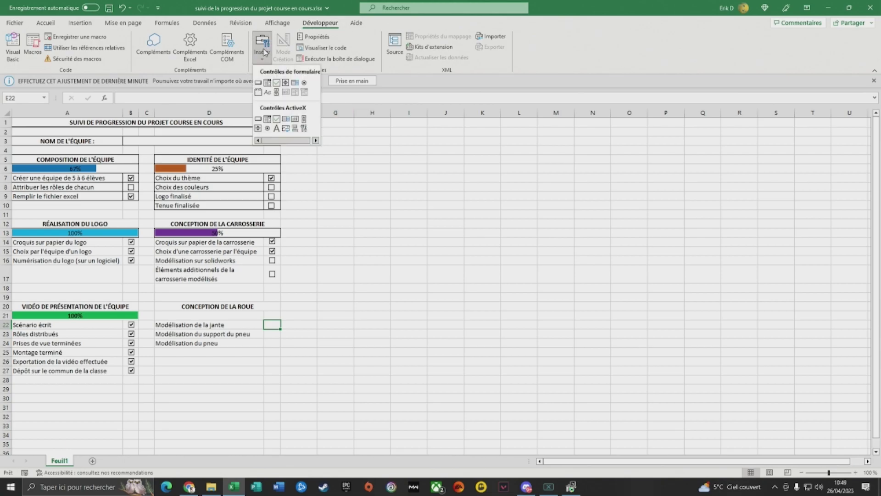
{"action": "left_click", "coordinate": [277, 83]}
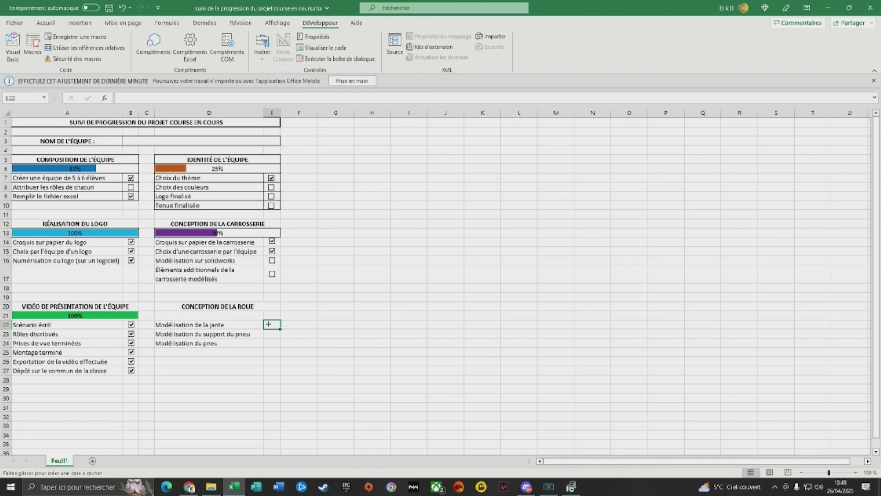
{"action": "left_click_drag", "start_coordinate": [268, 322], "coordinate": [284, 332]}
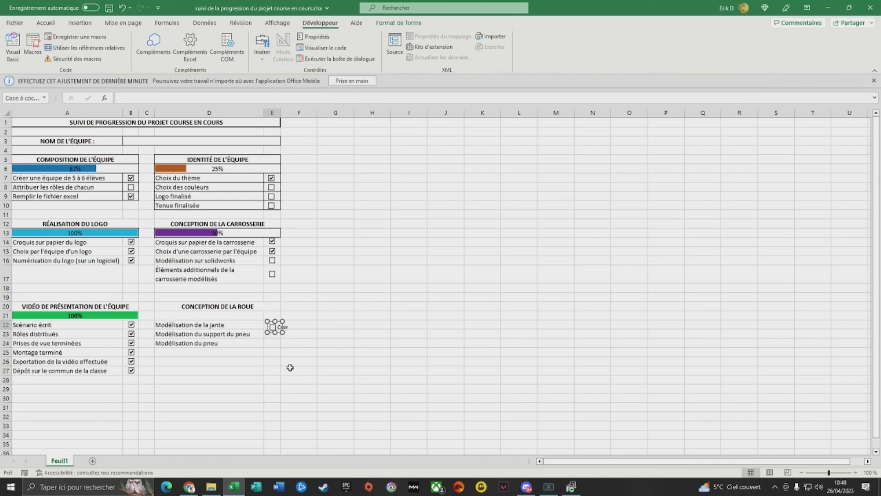
{"action": "left_click", "coordinate": [282, 326]}
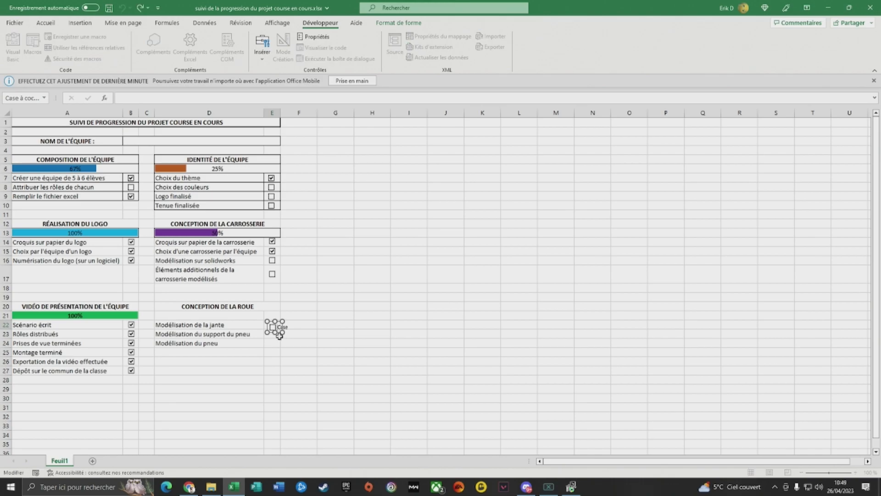
{"action": "left_click", "coordinate": [289, 361]}
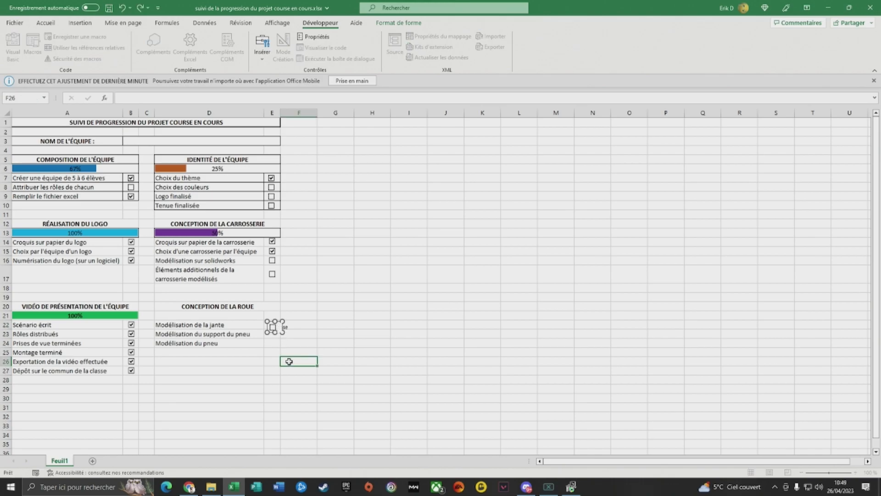
Step: Check the E22 checkbox's options menu and leave the bare box ticked
{"action": "right_click", "coordinate": [273, 330]}
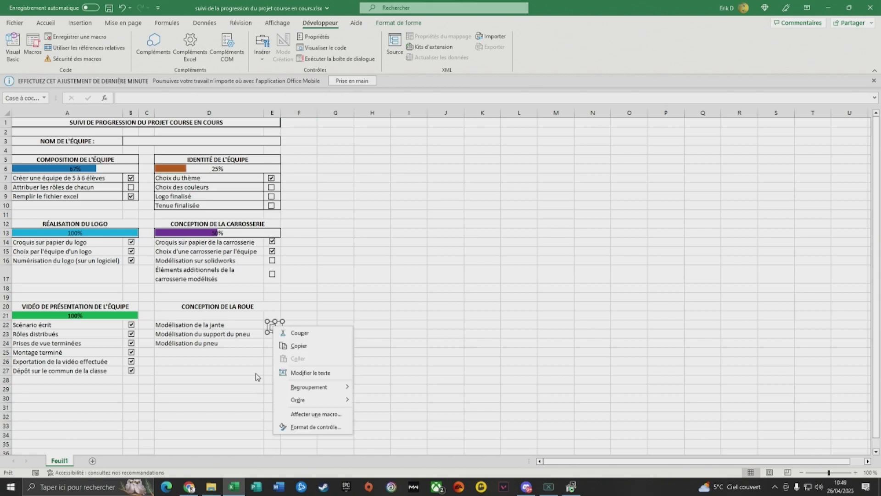
{"action": "key", "text": "Escape"}
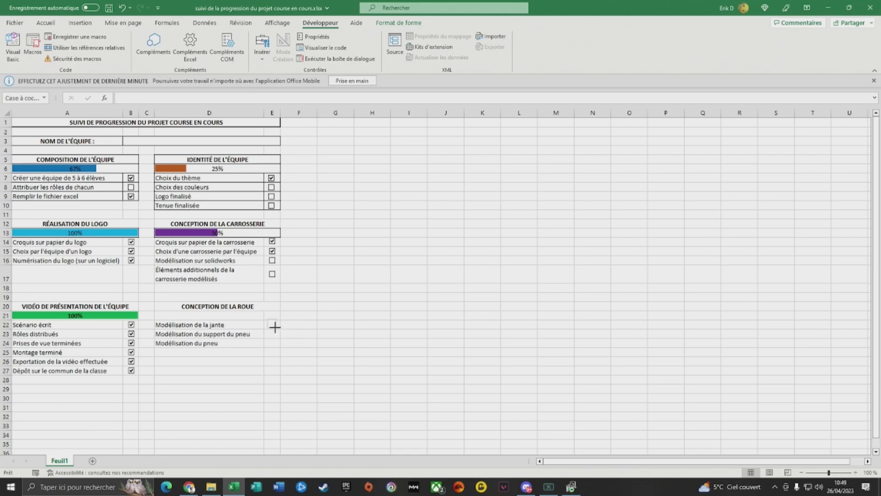
{"action": "left_click", "coordinate": [281, 353]}
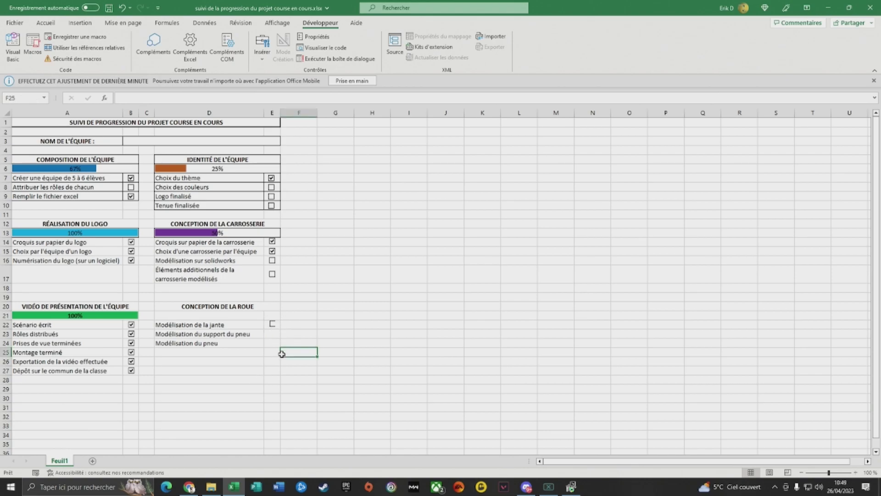
{"action": "right_click", "coordinate": [274, 323]}
{"action": "left_click", "coordinate": [276, 317]}
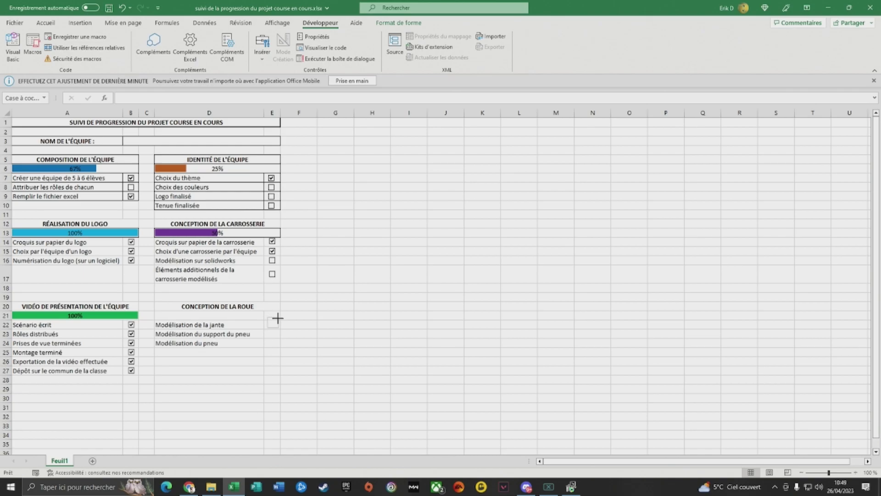
{"action": "left_click", "coordinate": [258, 381]}
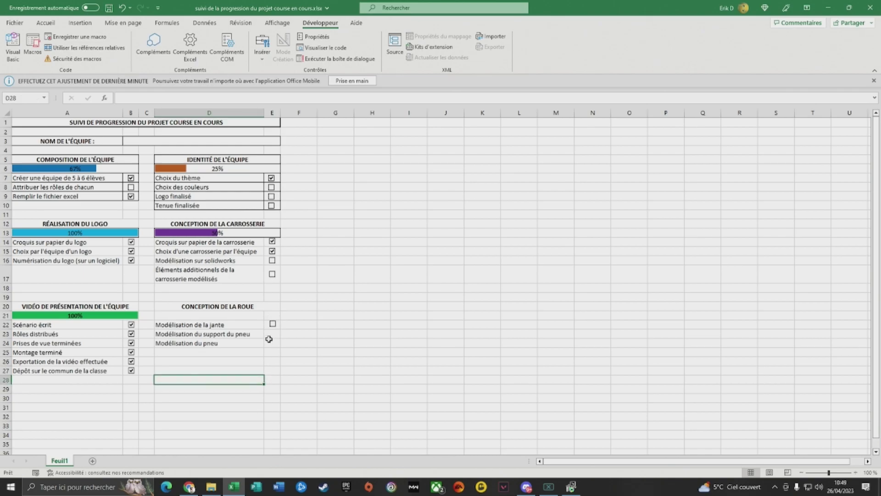
{"action": "right_click", "coordinate": [273, 324]}
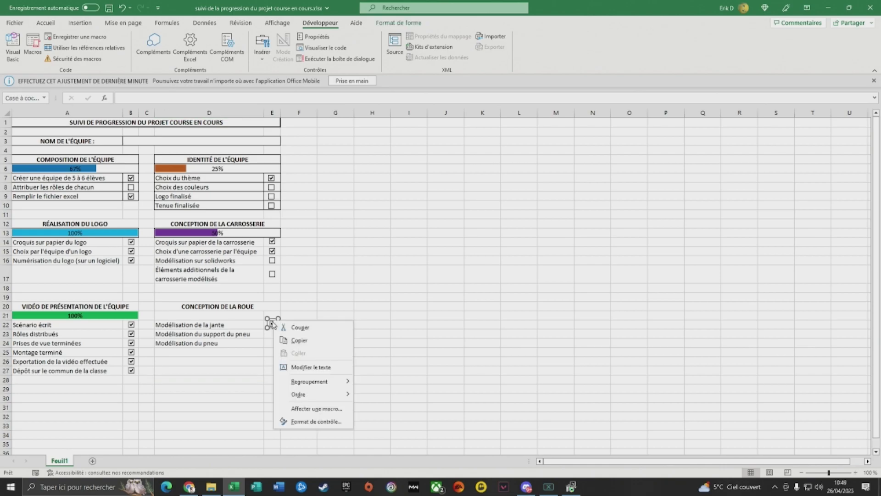
{"action": "left_click", "coordinate": [256, 384]}
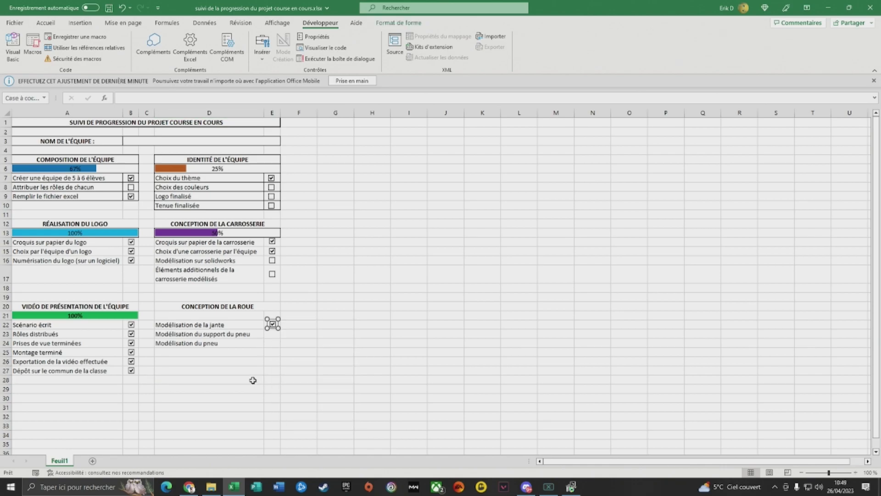
{"action": "left_click", "coordinate": [254, 382]}
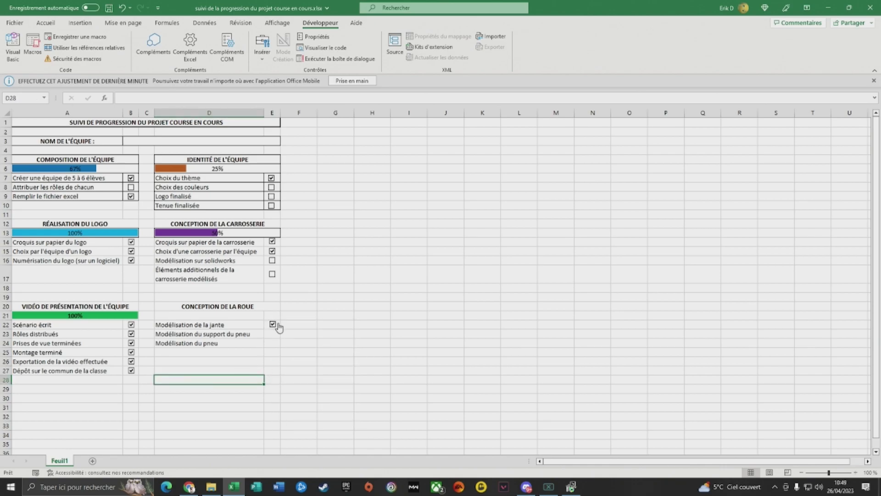
{"action": "left_click", "coordinate": [280, 326]}
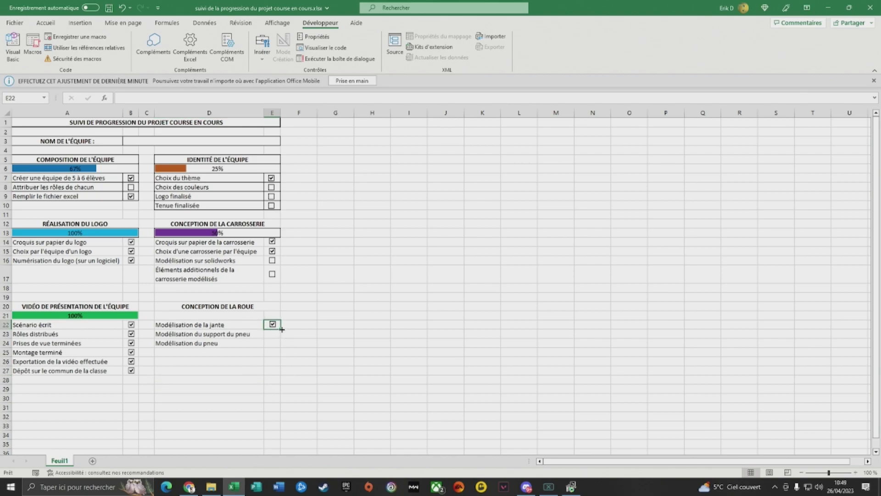
Step: Copy the E22 checkbox down into the task rows below, through E25
{"action": "left_click_drag", "start_coordinate": [281, 329], "coordinate": [280, 347]}
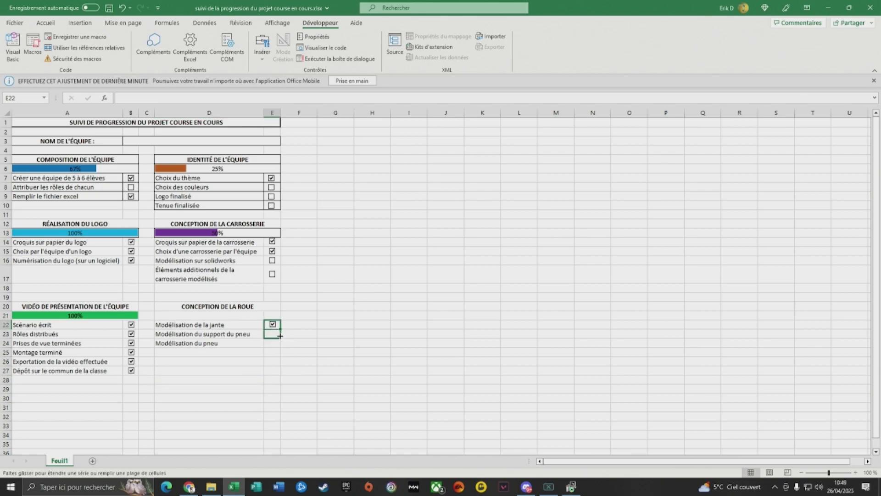
{"action": "left_click", "coordinate": [297, 369]}
{"action": "left_click", "coordinate": [272, 355]}
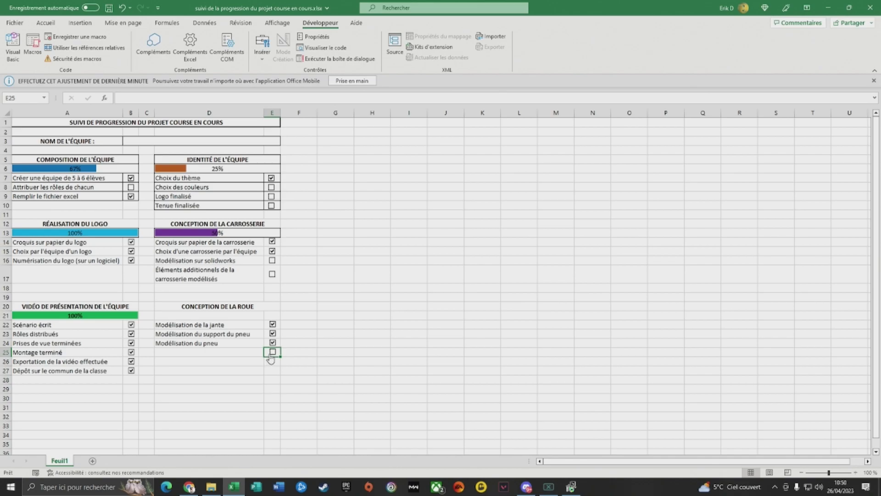
{"action": "left_click", "coordinate": [271, 358]}
Step: Delete the stray fourth checkbox in E25 and widen column E slightly
{"action": "right_click", "coordinate": [271, 359]}
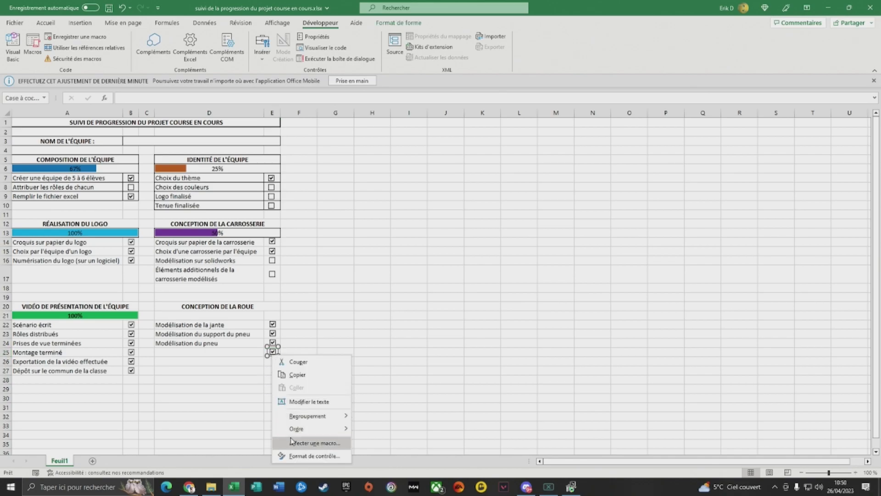
{"action": "key", "text": "Escape"}
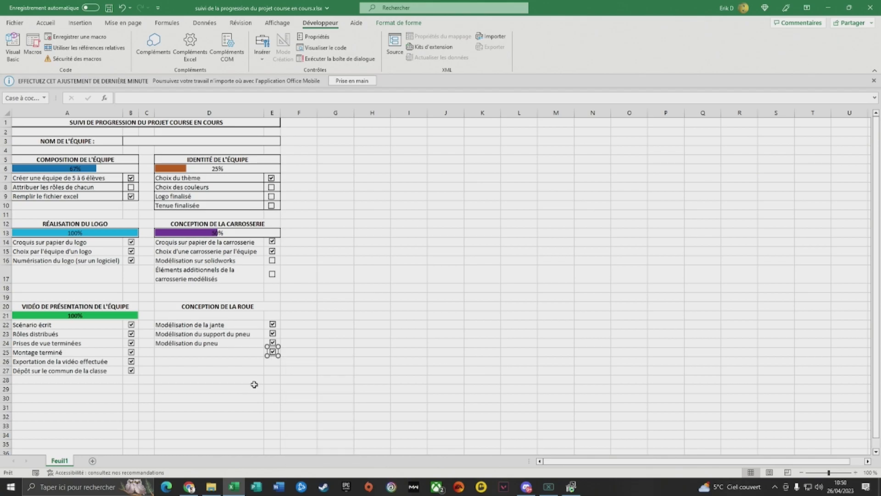
{"action": "key", "text": "Delete"}
{"action": "left_click", "coordinate": [304, 350]}
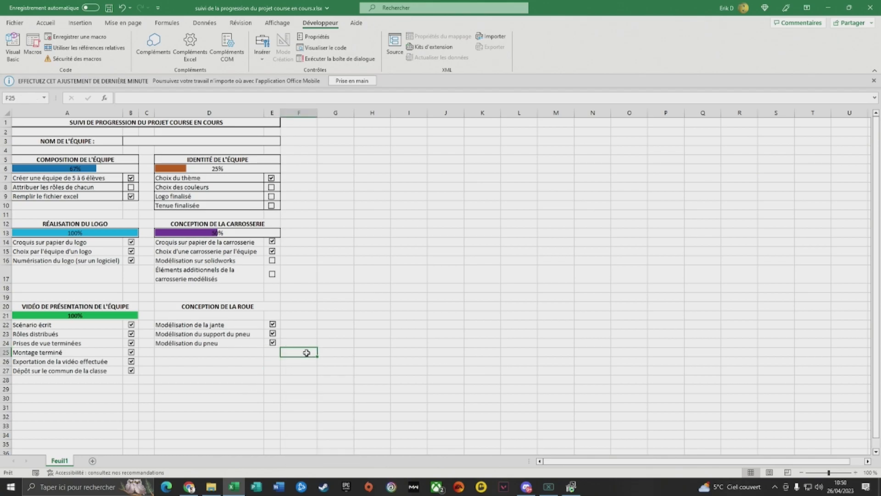
{"action": "left_click_drag", "start_coordinate": [281, 112], "coordinate": [285, 114]}
{"action": "left_click", "coordinate": [268, 406]}
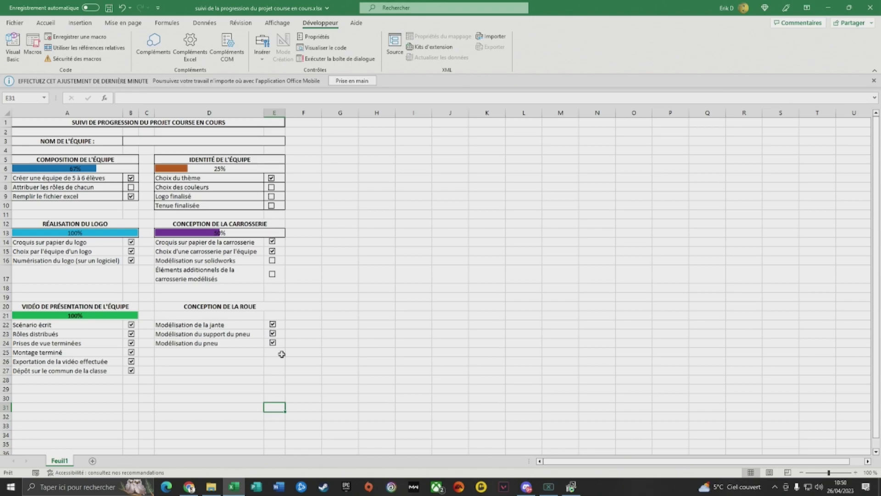
Step: Set the linked cell of the first two wheel checkboxes to E22 and E23
{"action": "right_click", "coordinate": [272, 324]}
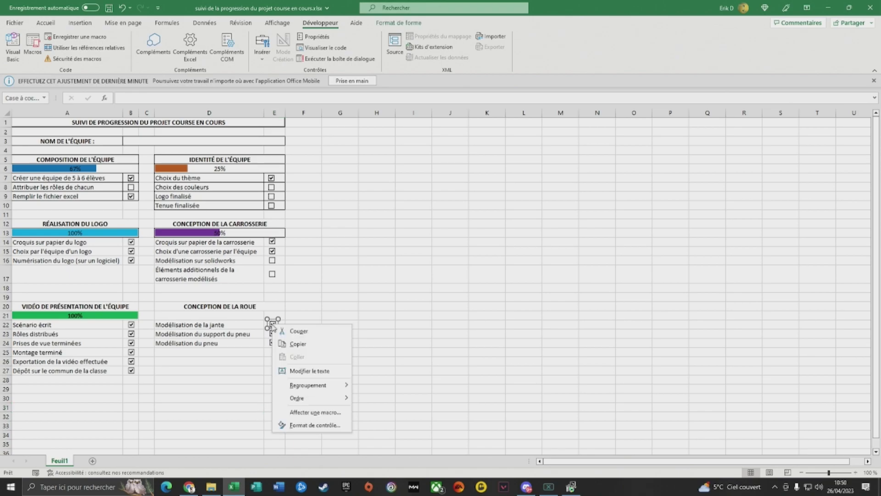
{"action": "left_click", "coordinate": [307, 425]}
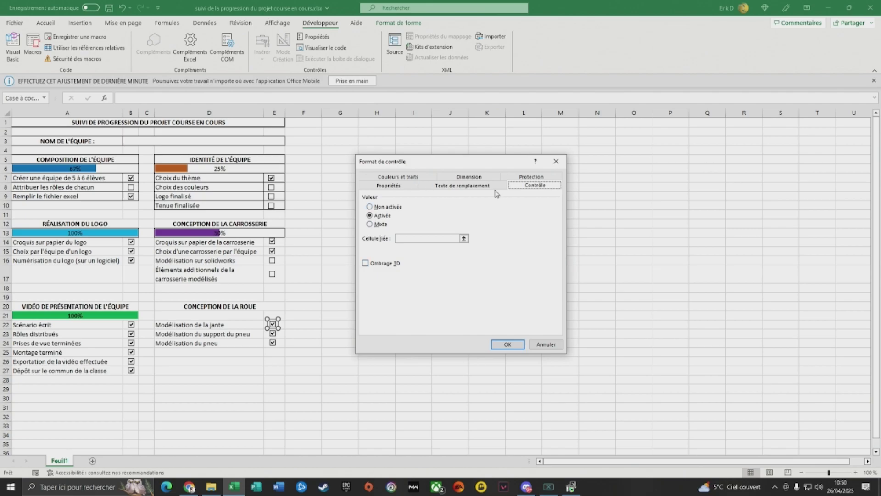
{"action": "left_click", "coordinate": [405, 238]}
{"action": "left_click", "coordinate": [281, 325]}
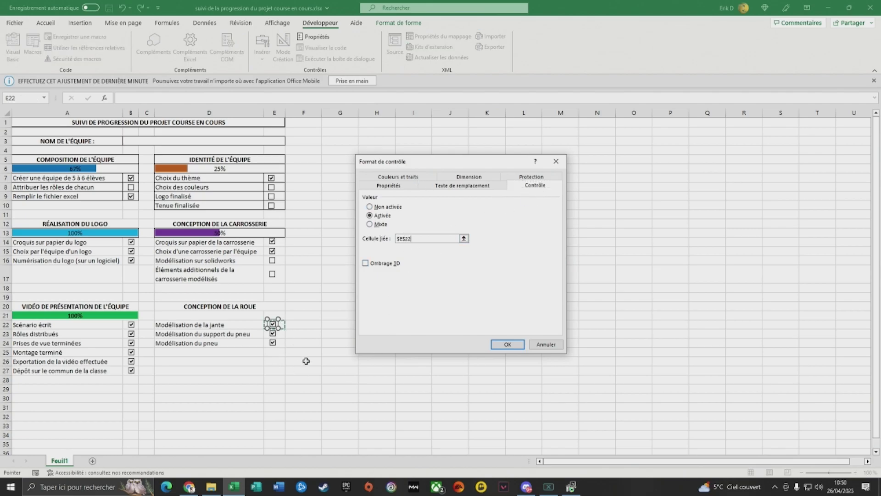
{"action": "left_click", "coordinate": [508, 344]}
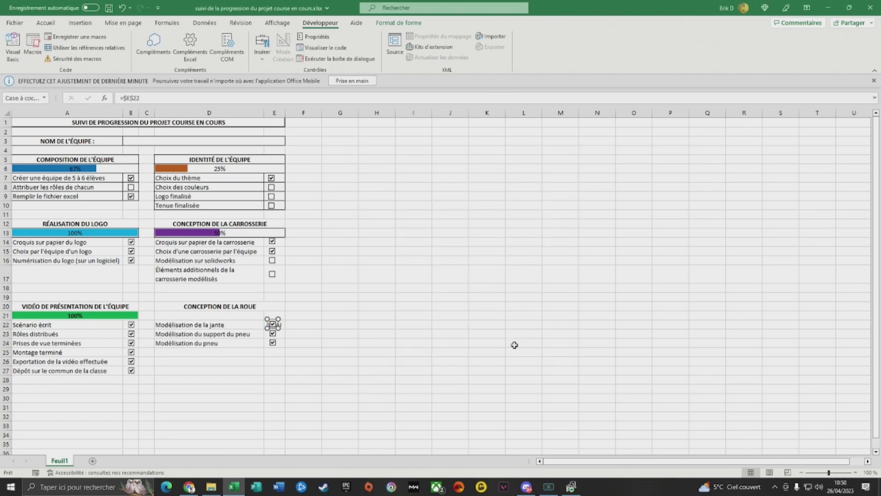
{"action": "right_click", "coordinate": [271, 334]}
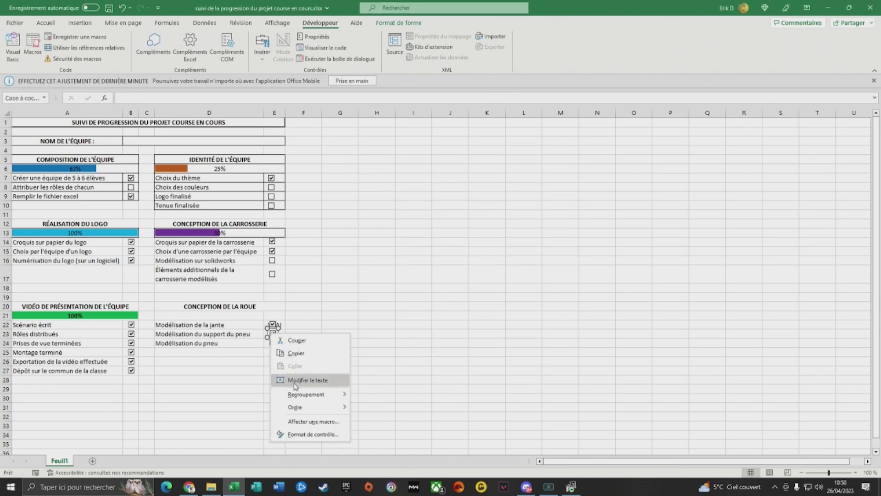
{"action": "left_click", "coordinate": [308, 440]}
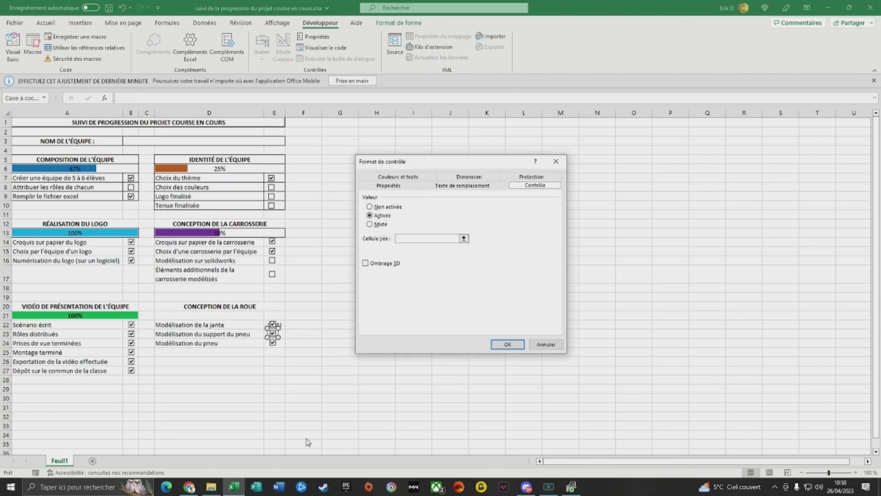
{"action": "left_click", "coordinate": [400, 238]}
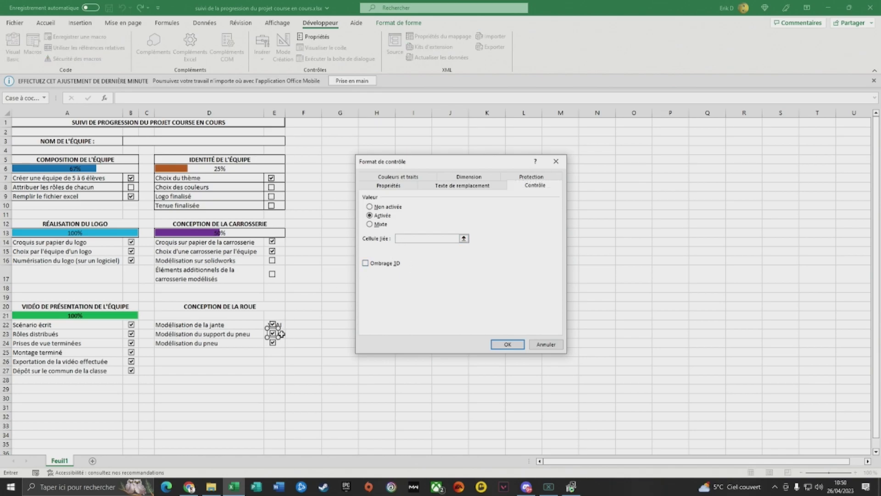
{"action": "left_click", "coordinate": [281, 334]}
{"action": "left_click", "coordinate": [507, 344]}
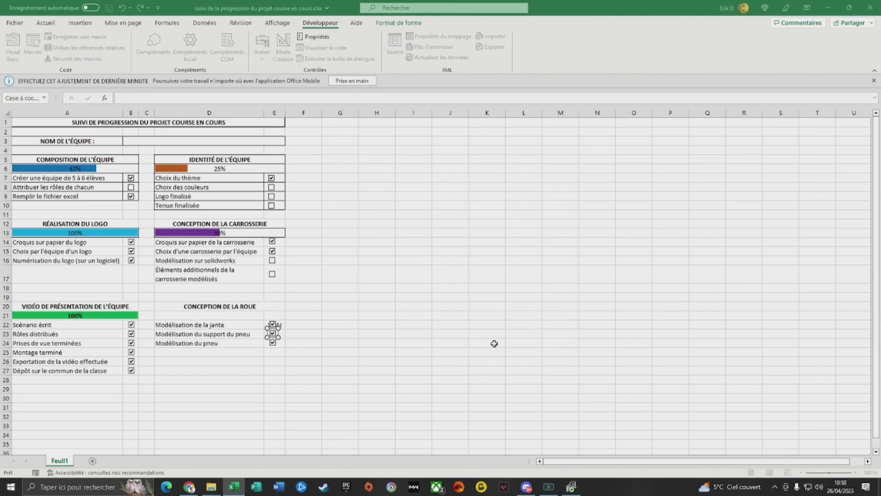
Step: Link the third checkbox to cell E24, then select the linked range E22:E24
{"action": "right_click", "coordinate": [274, 345]}
{"action": "left_click", "coordinate": [307, 439]}
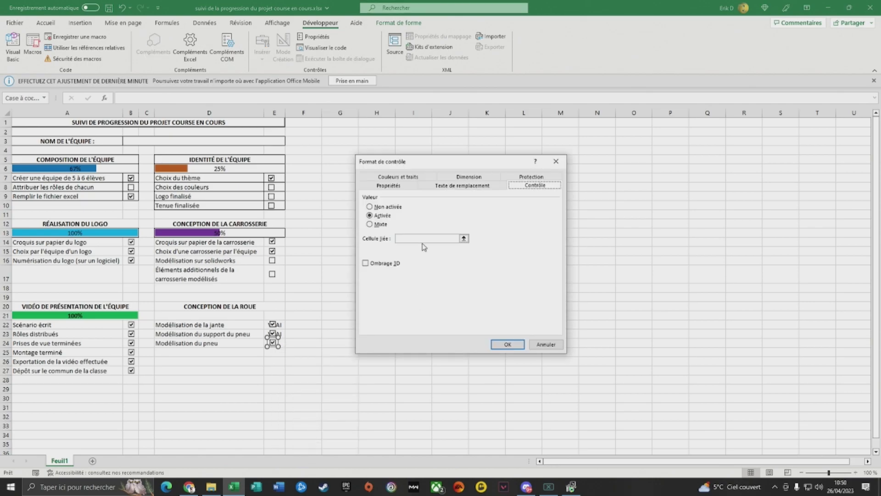
{"action": "left_click", "coordinate": [416, 238]}
{"action": "left_click", "coordinate": [281, 343]}
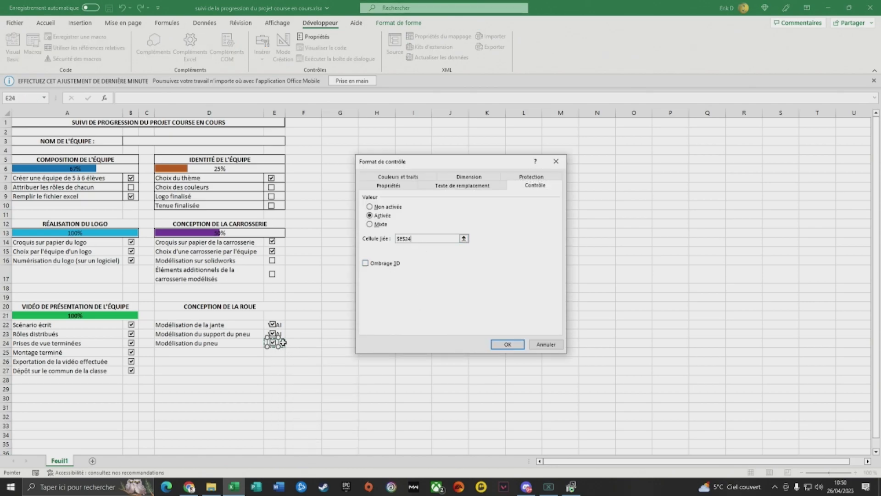
{"action": "left_click", "coordinate": [505, 344]}
{"action": "left_click", "coordinate": [297, 404]}
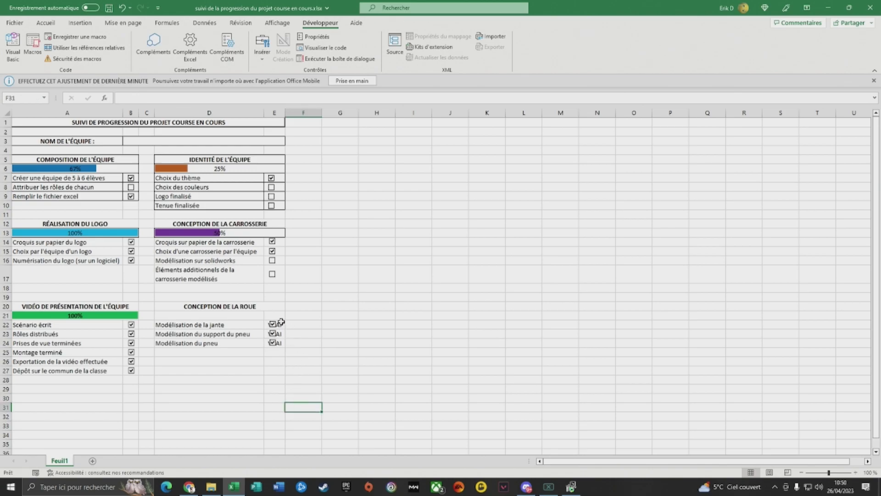
{"action": "left_click_drag", "start_coordinate": [277, 325], "coordinate": [278, 342]}
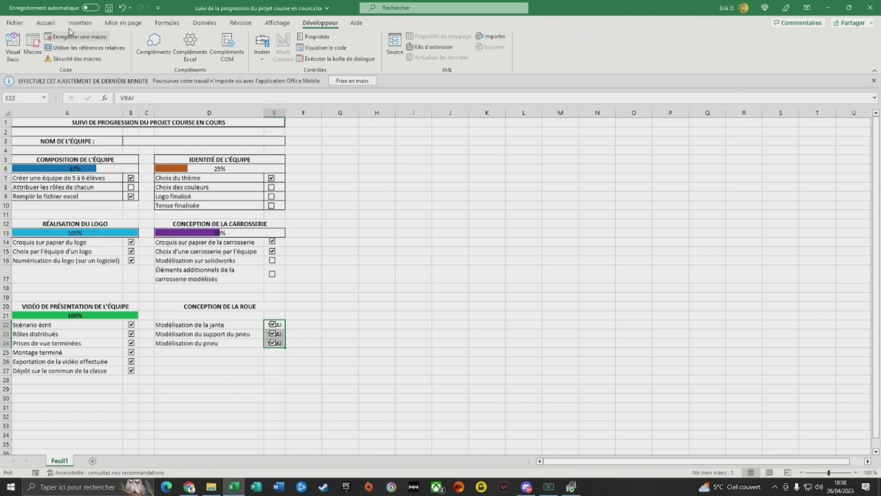
{"action": "left_click", "coordinate": [45, 23]}
Step: Colour the VRAI values in E22:E24 white and merge D21 with E21
{"action": "left_click", "coordinate": [199, 54]}
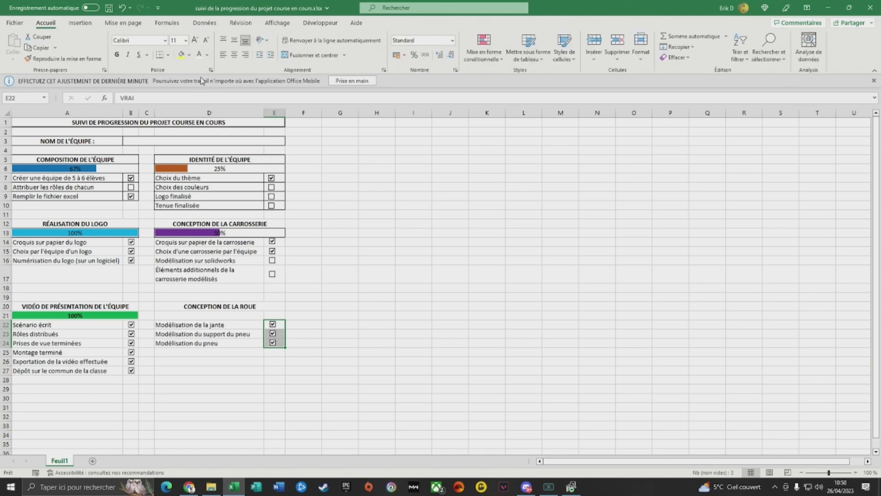
{"action": "left_click", "coordinate": [367, 278]}
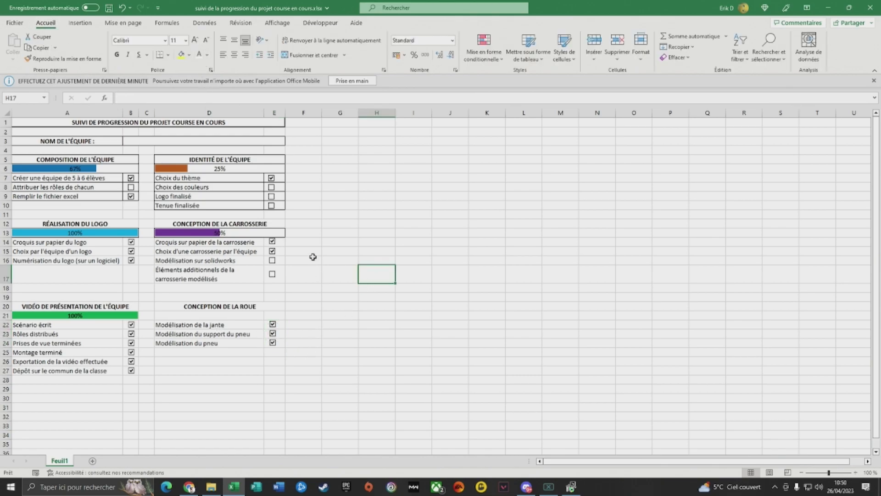
{"action": "left_click", "coordinate": [320, 316]}
{"action": "left_click_drag", "start_coordinate": [255, 317], "coordinate": [274, 316]}
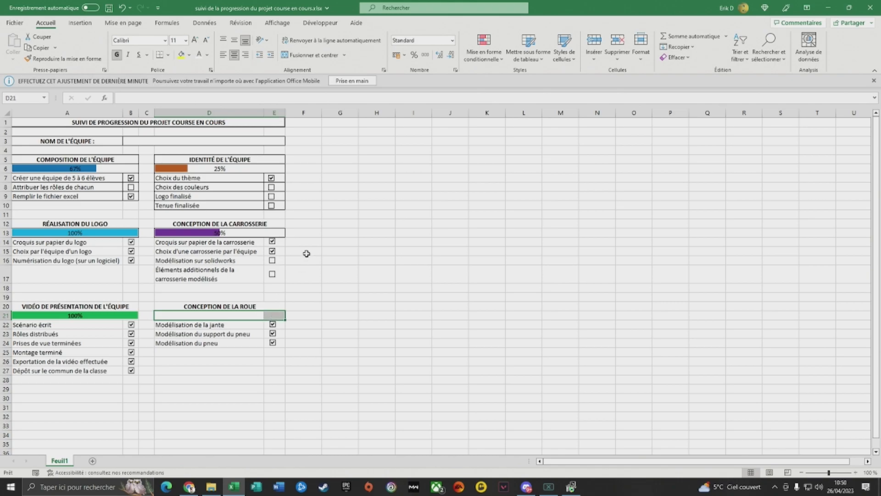
{"action": "left_click", "coordinate": [303, 55]}
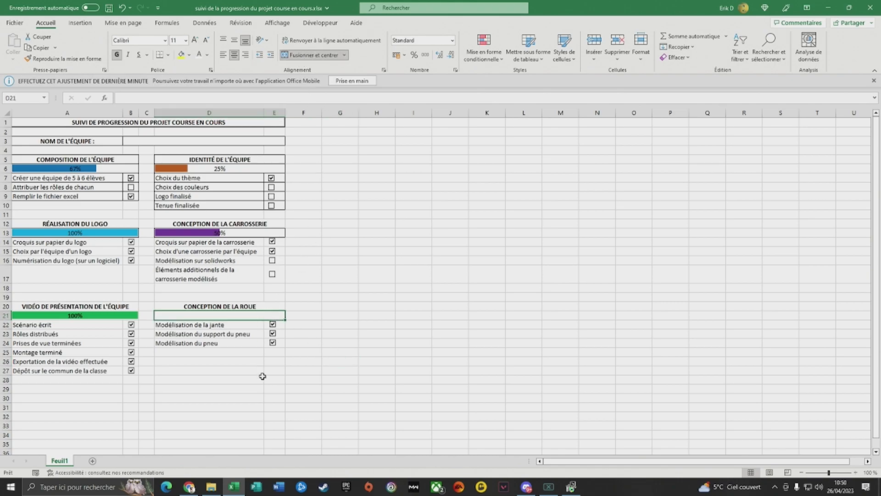
Step: Enter =MOYENNE(E22:E24*1) in D21 to average the wheel checkboxes
{"action": "type", "text": "="}
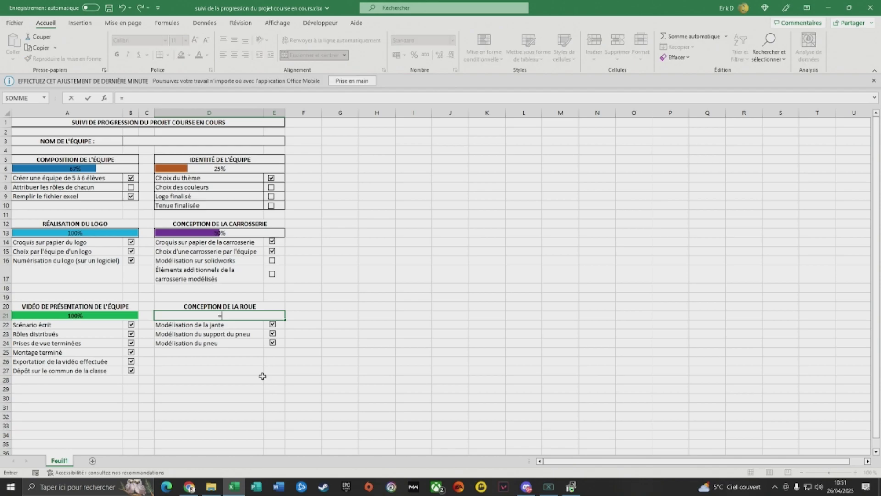
{"action": "type", "text": "mo"}
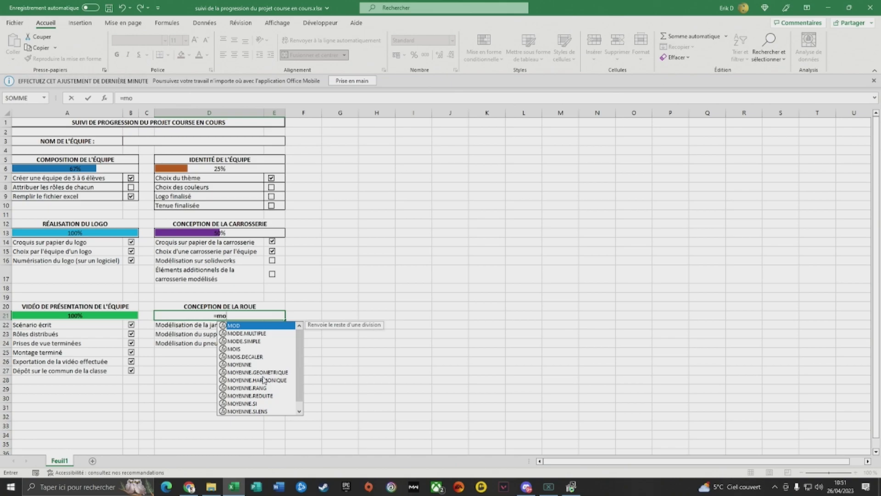
{"action": "type", "text": "y"}
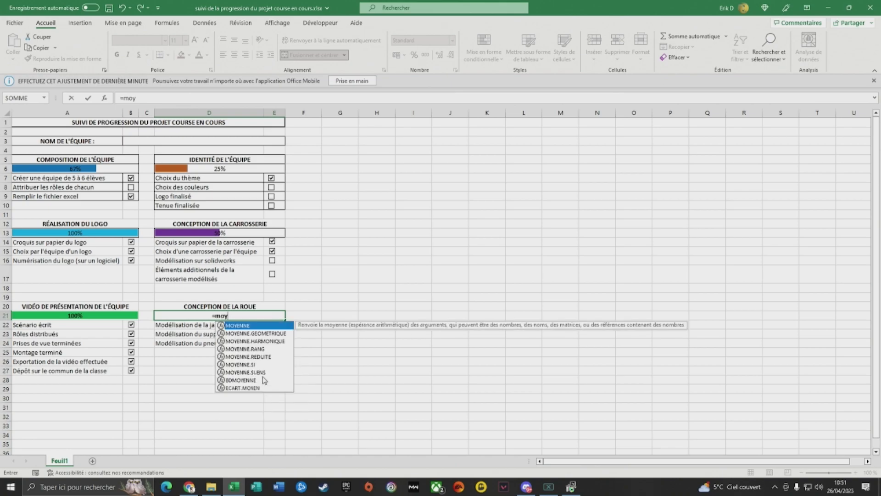
{"action": "type", "text": "enne"}
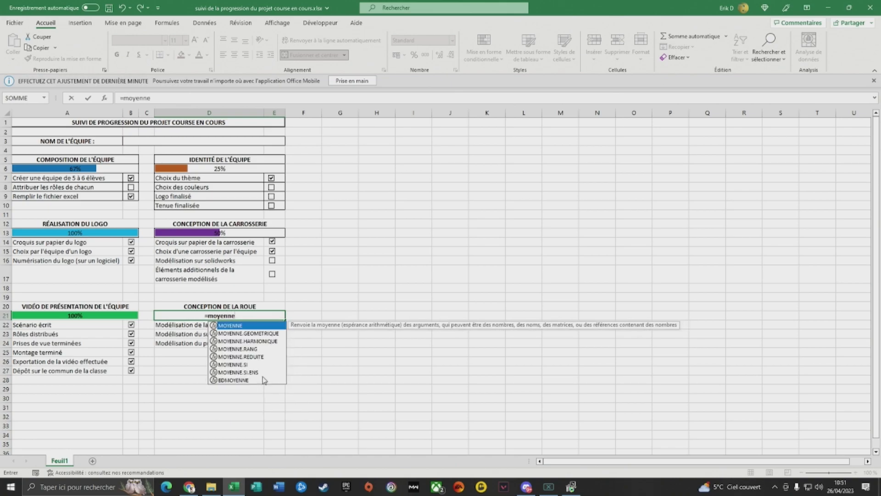
{"action": "type", "text": "("}
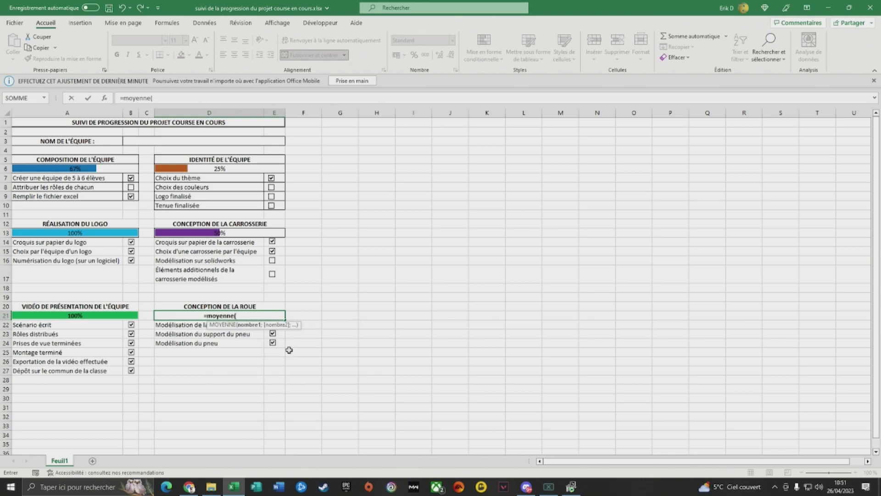
{"action": "left_click", "coordinate": [287, 343]}
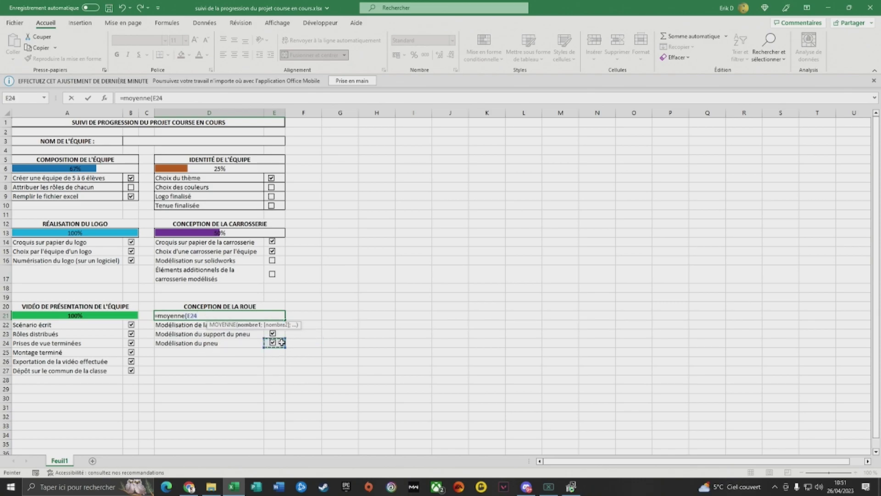
{"action": "left_click_drag", "start_coordinate": [274, 342], "coordinate": [274, 325]}
{"action": "type", "text": "*1"}
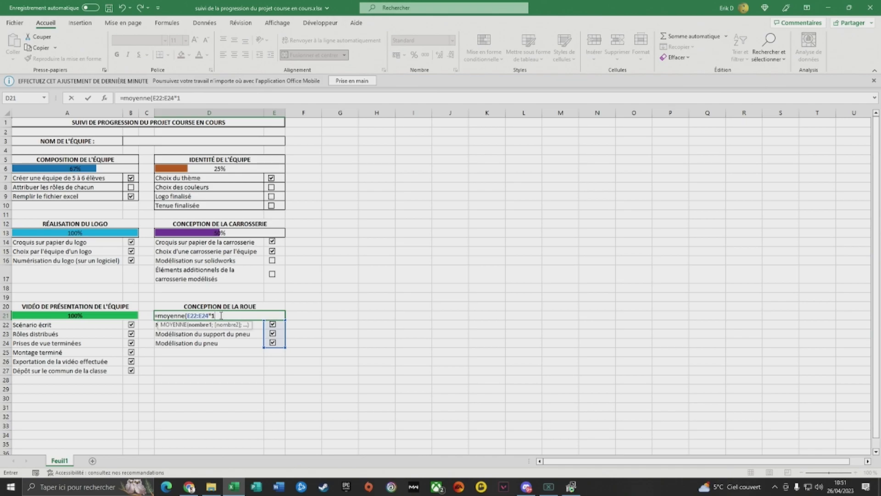
{"action": "type", "text": ")"}
{"action": "key", "text": "Return"}
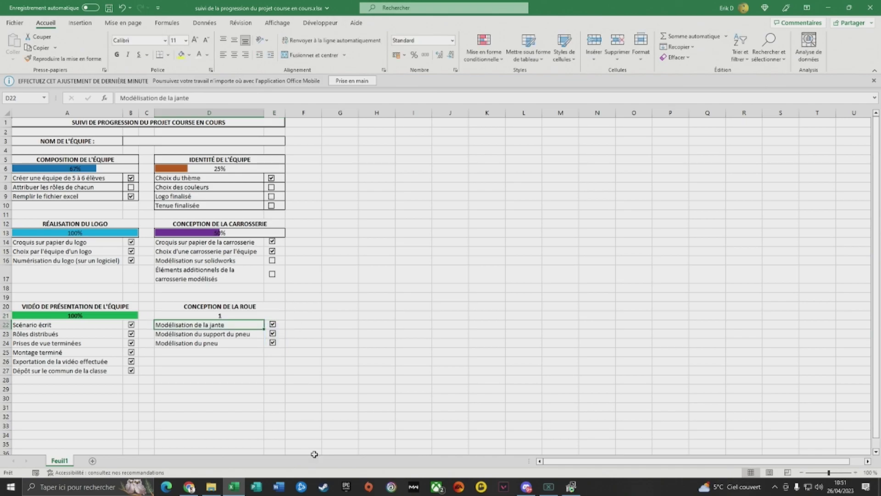
Step: Format D21 as a percentage and add a new gold data-bar conditional formatting rule
{"action": "left_click", "coordinate": [248, 316]}
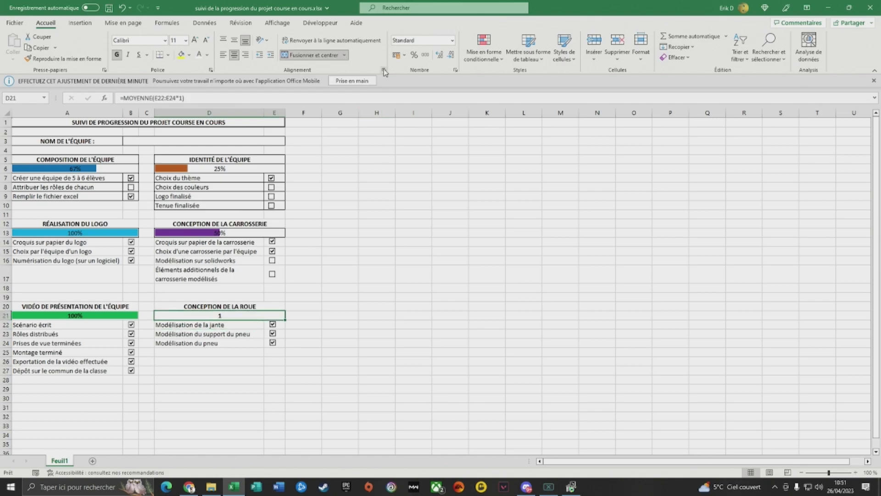
{"action": "left_click", "coordinate": [414, 55]}
{"action": "left_click", "coordinate": [483, 51]}
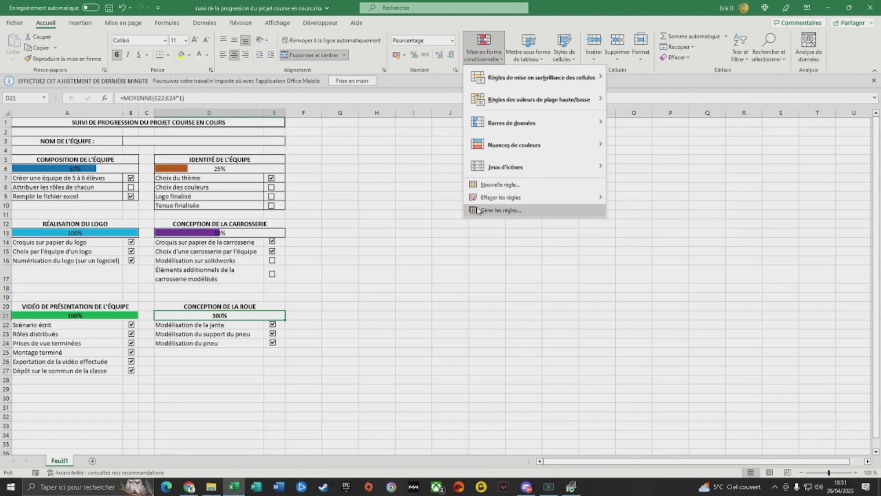
{"action": "left_click", "coordinate": [478, 210]}
{"action": "key", "text": "Escape"}
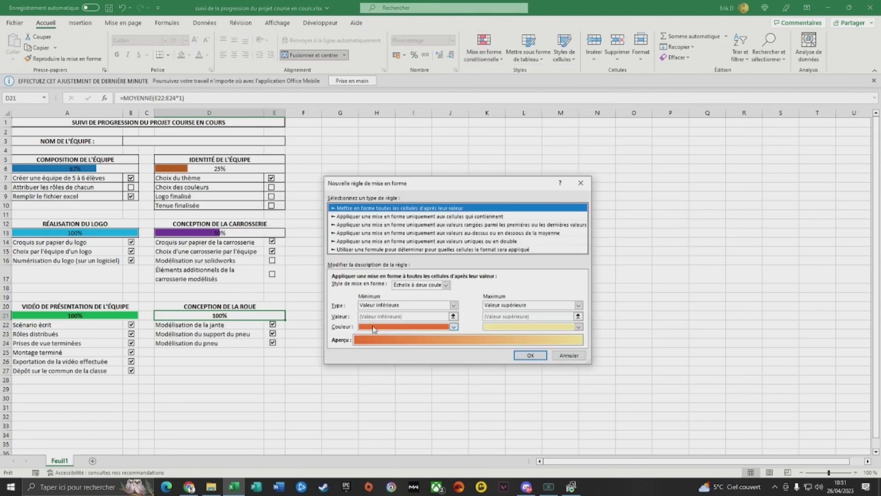
{"action": "left_click", "coordinate": [446, 285]}
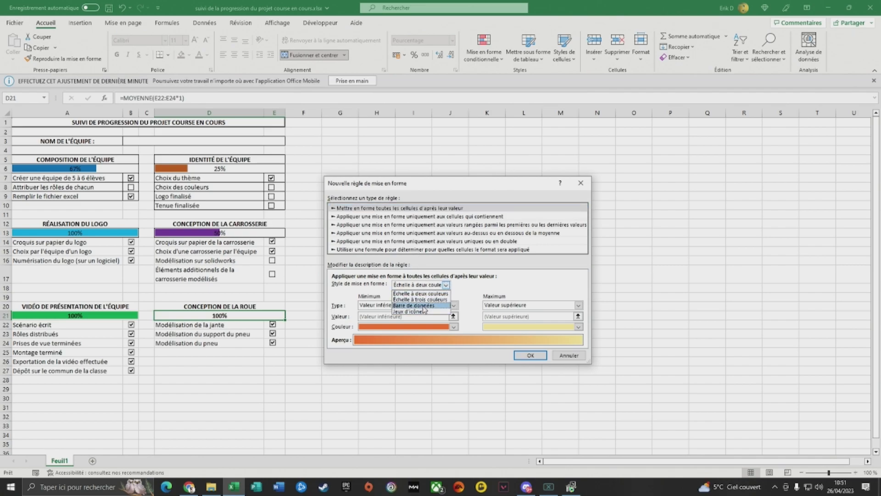
{"action": "left_click", "coordinate": [424, 306]}
{"action": "left_click", "coordinate": [436, 351]}
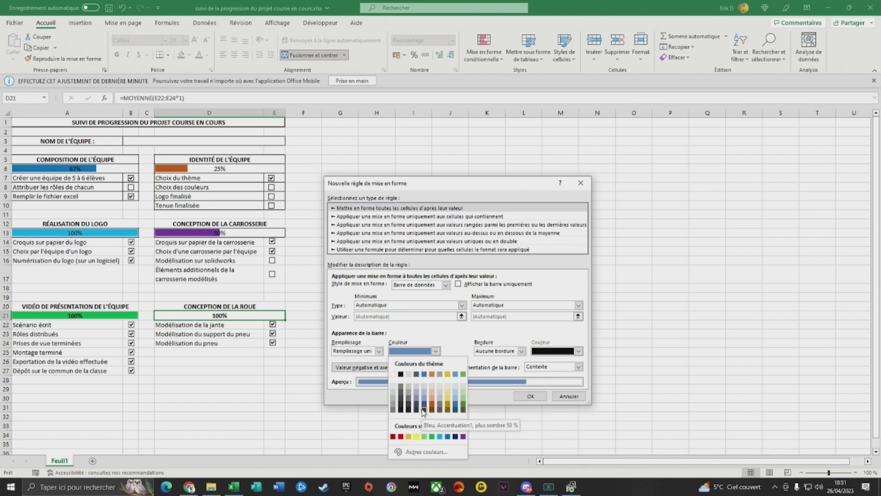
{"action": "left_click", "coordinate": [448, 375]}
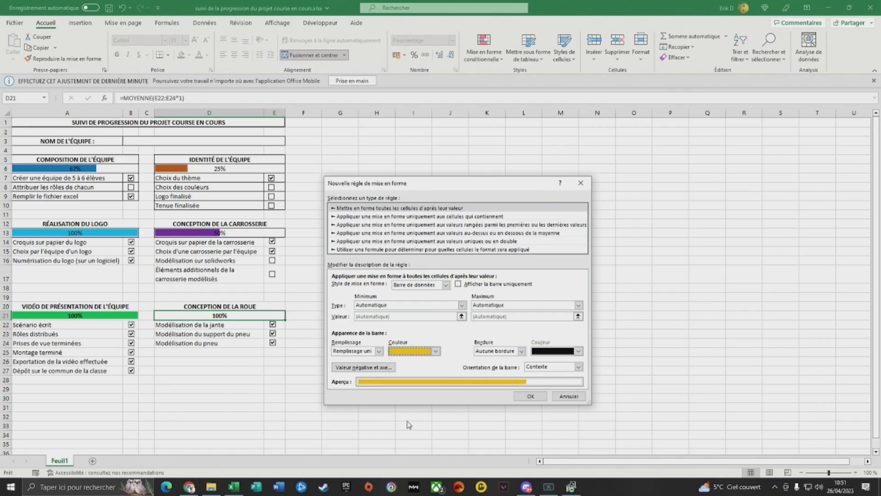
{"action": "left_click", "coordinate": [527, 396]}
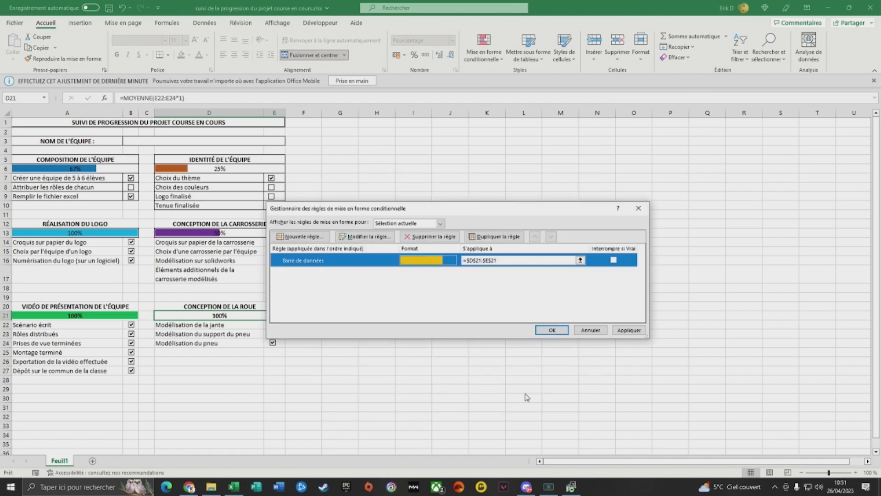
{"action": "left_click", "coordinate": [559, 331]}
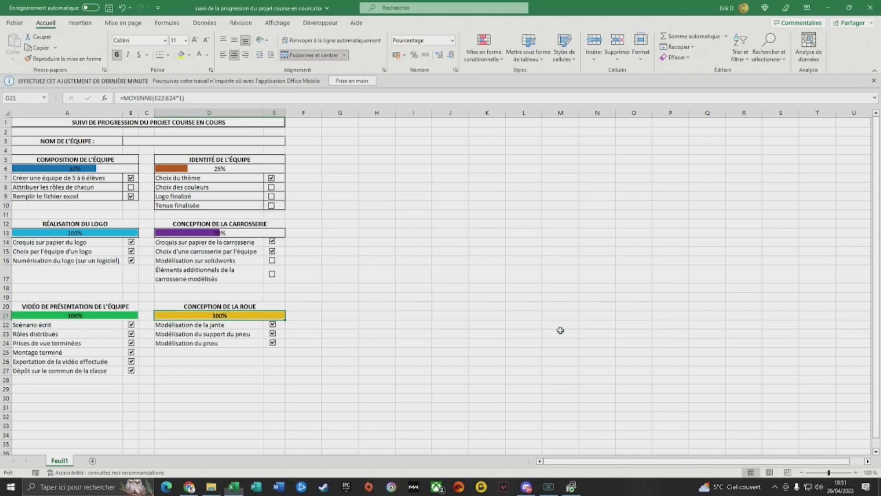
Step: Untick Modélisation de la jante and toggle the support checkbox to test the bar
{"action": "left_click", "coordinate": [273, 334]}
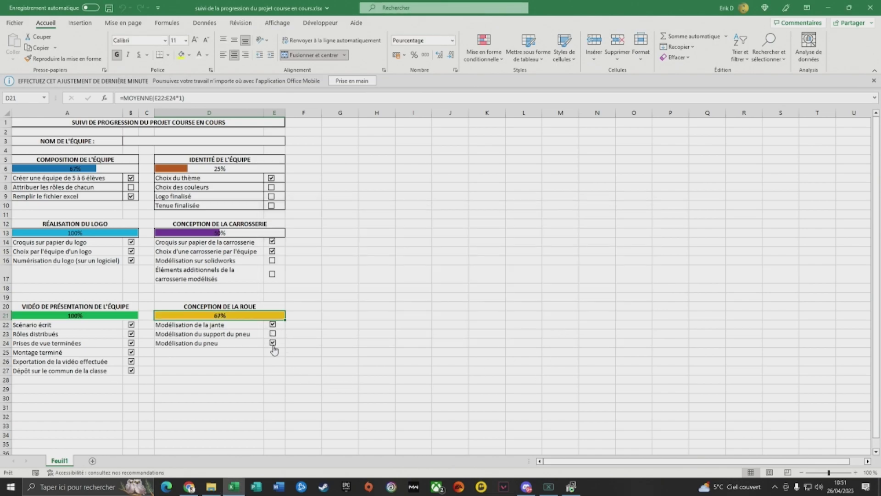
{"action": "left_click", "coordinate": [273, 324]}
{"action": "left_click", "coordinate": [273, 333]}
Step: Edit the data bar rule so its minimum and maximum are Nombre 0 and 1
{"action": "left_click", "coordinate": [484, 49]}
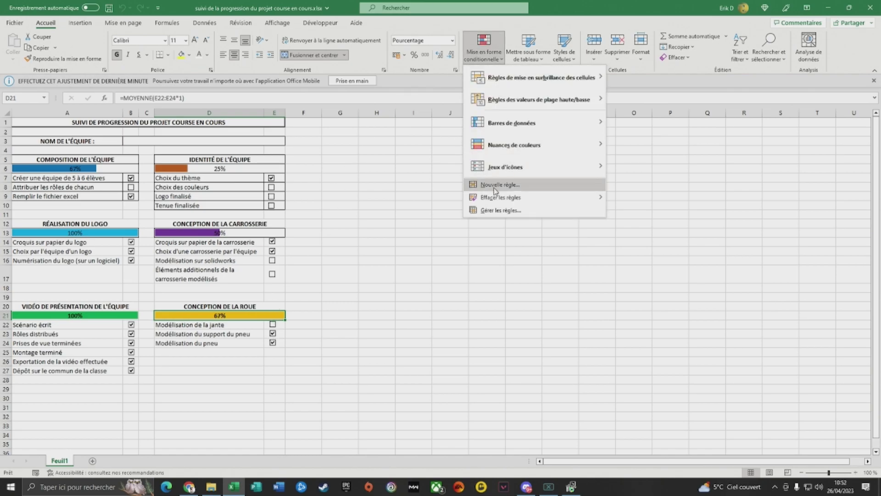
{"action": "left_click", "coordinate": [494, 211]}
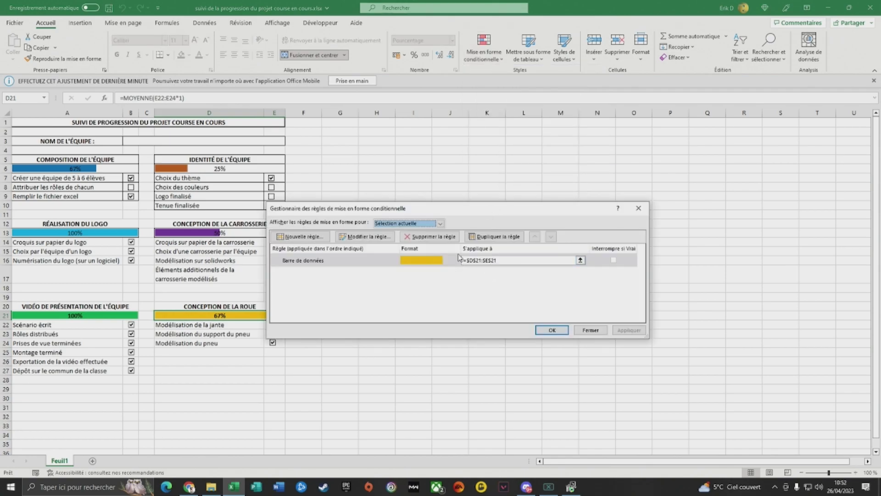
{"action": "left_click", "coordinate": [324, 262]}
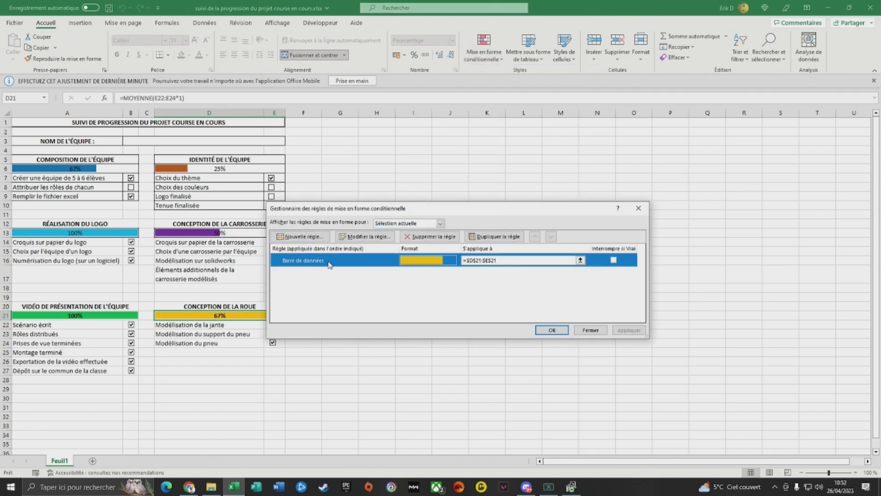
{"action": "double_click", "coordinate": [372, 264]}
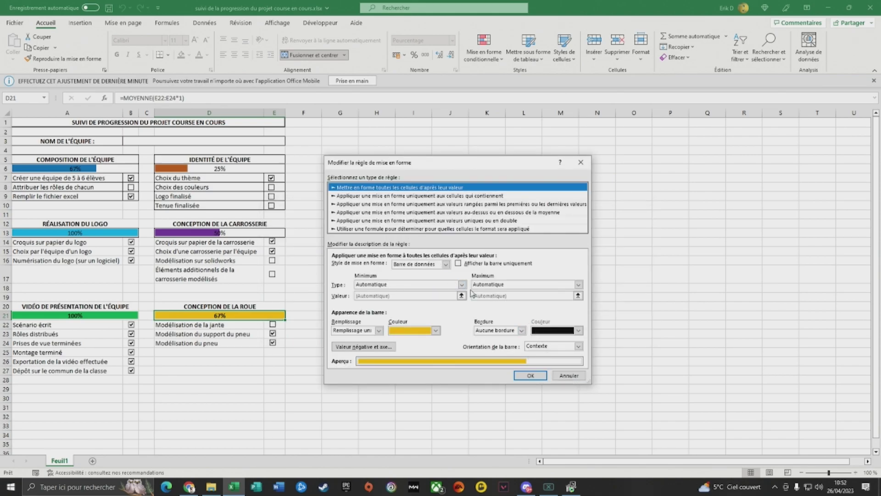
{"action": "left_click", "coordinate": [445, 285]}
{"action": "left_click", "coordinate": [374, 302]}
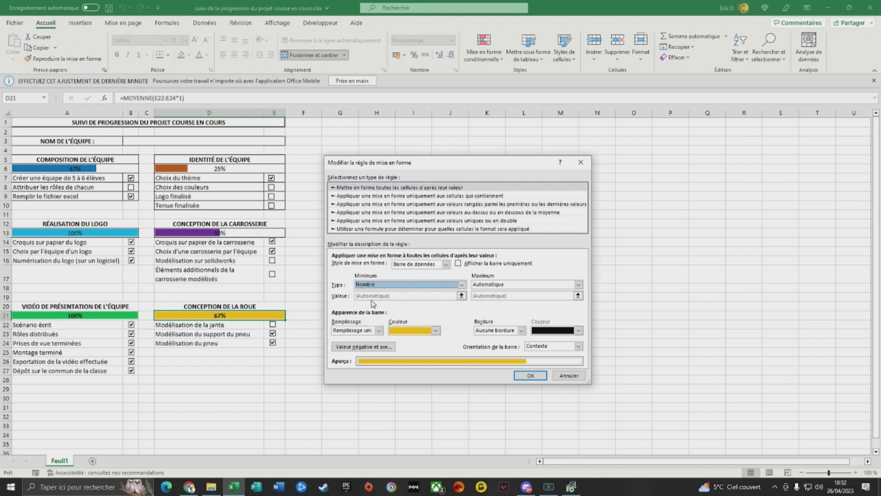
{"action": "left_click", "coordinate": [503, 285]}
{"action": "left_click", "coordinate": [500, 302]}
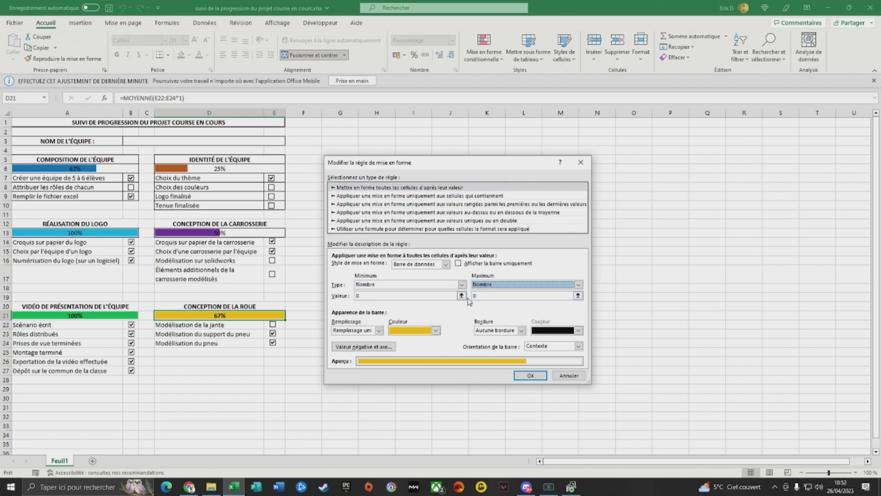
{"action": "key", "text": "Tab"}
{"action": "type", "text": "1"}
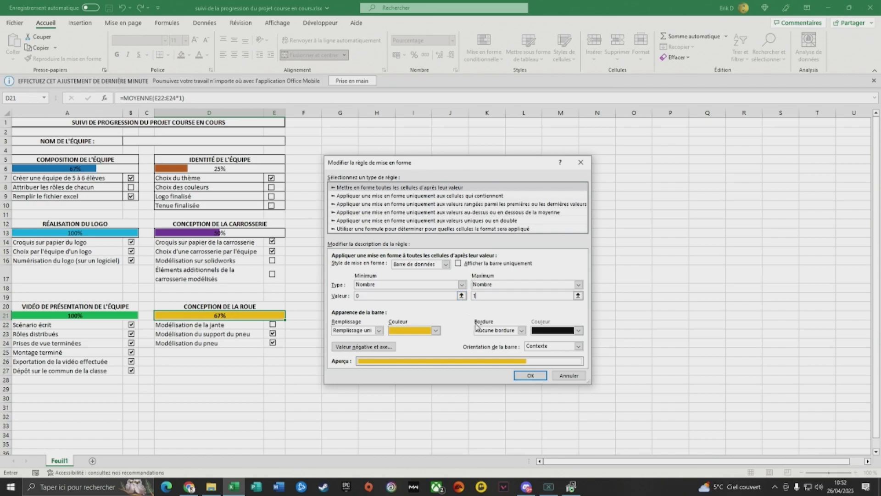
{"action": "left_click", "coordinate": [519, 377]}
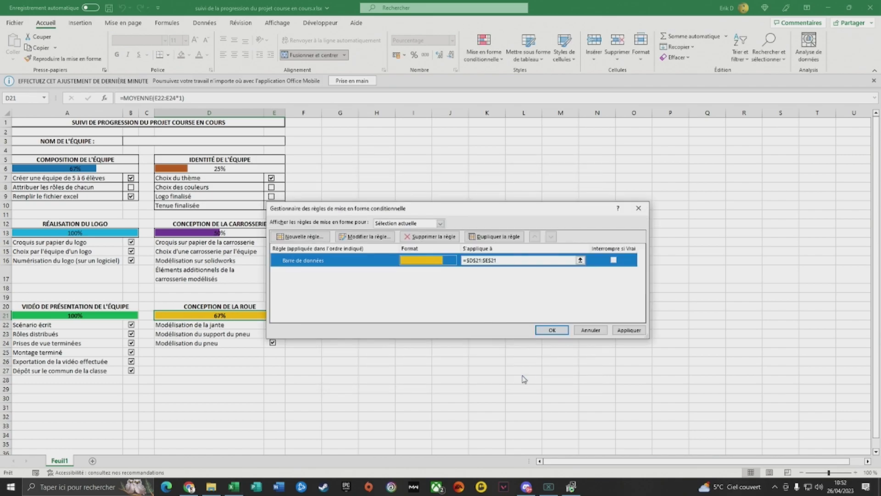
{"action": "left_click", "coordinate": [544, 330]}
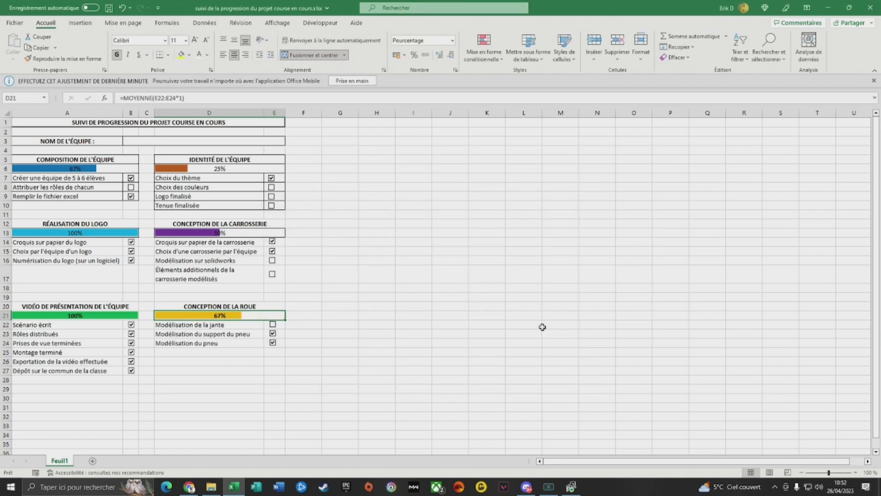
Step: Toggle the E22–E24 checkboxes, ending with only the jante box ticked so D21 shows 33%
{"action": "left_click", "coordinate": [273, 324]}
{"action": "left_click", "coordinate": [273, 334]}
{"action": "left_click", "coordinate": [273, 342]}
{"action": "left_click", "coordinate": [273, 342]}
{"action": "left_click", "coordinate": [272, 325]}
{"action": "left_click", "coordinate": [273, 343]}
{"action": "left_click", "coordinate": [273, 343]}
{"action": "left_click", "coordinate": [273, 334]}
{"action": "left_click", "coordinate": [272, 325]}
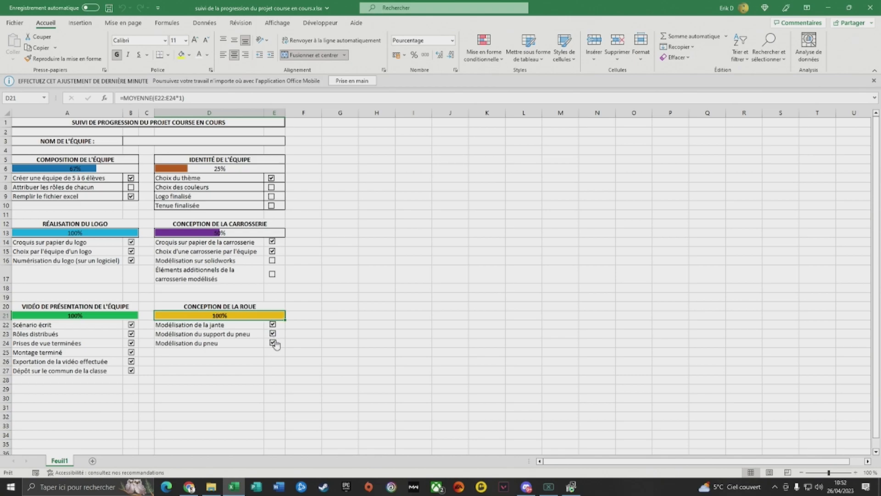
{"action": "left_click", "coordinate": [273, 334]}
{"action": "left_click", "coordinate": [273, 343]}
{"action": "left_click", "coordinate": [349, 312]}
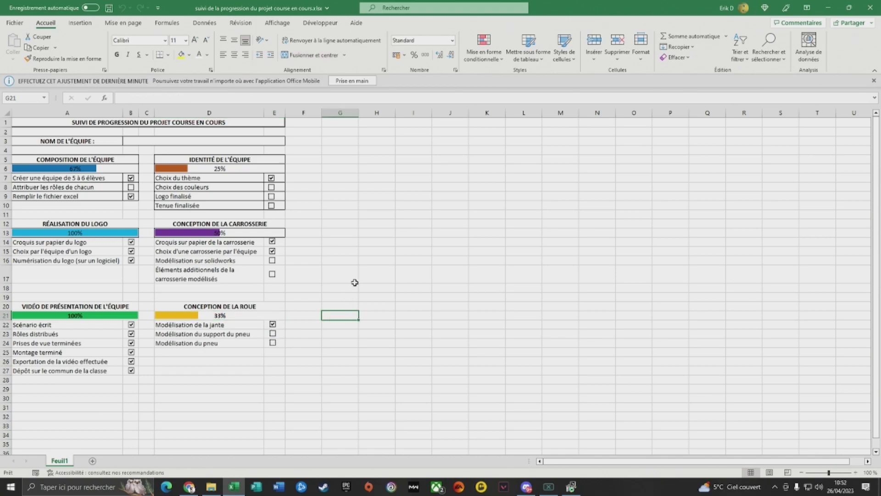